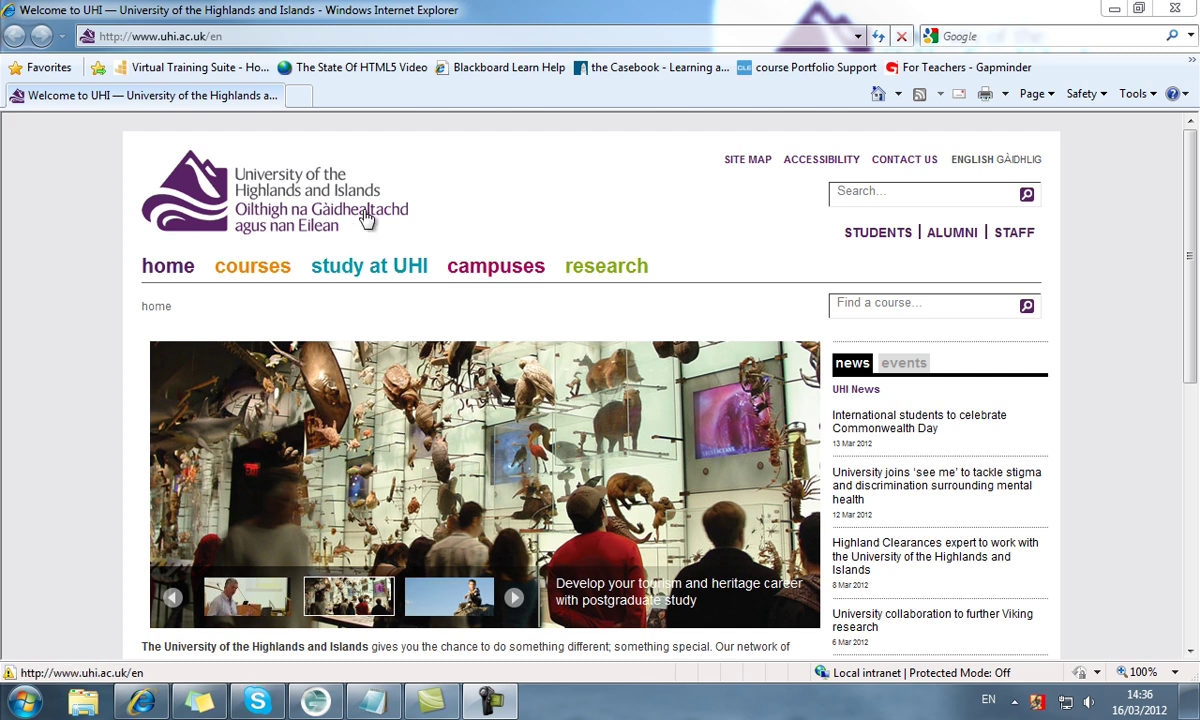
Go to the STUDENTS page, open the myUHI portal and maximize its Internet Explorer window
left_click(880, 233)
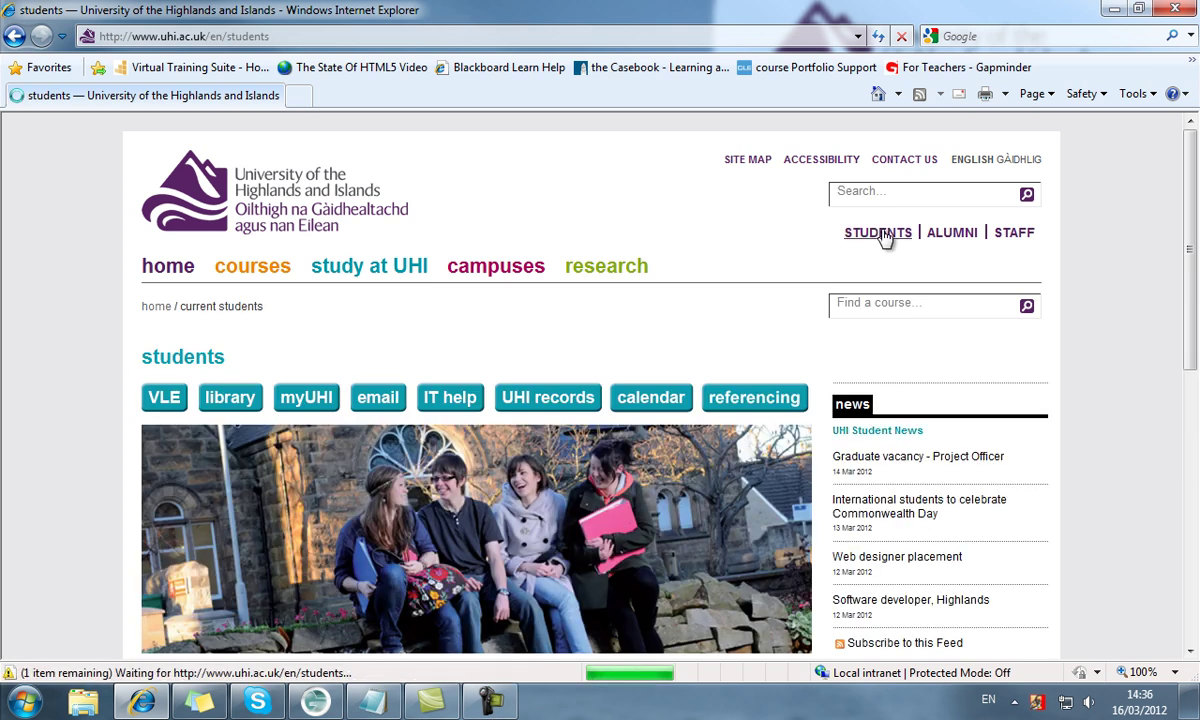
left_click(292, 398)
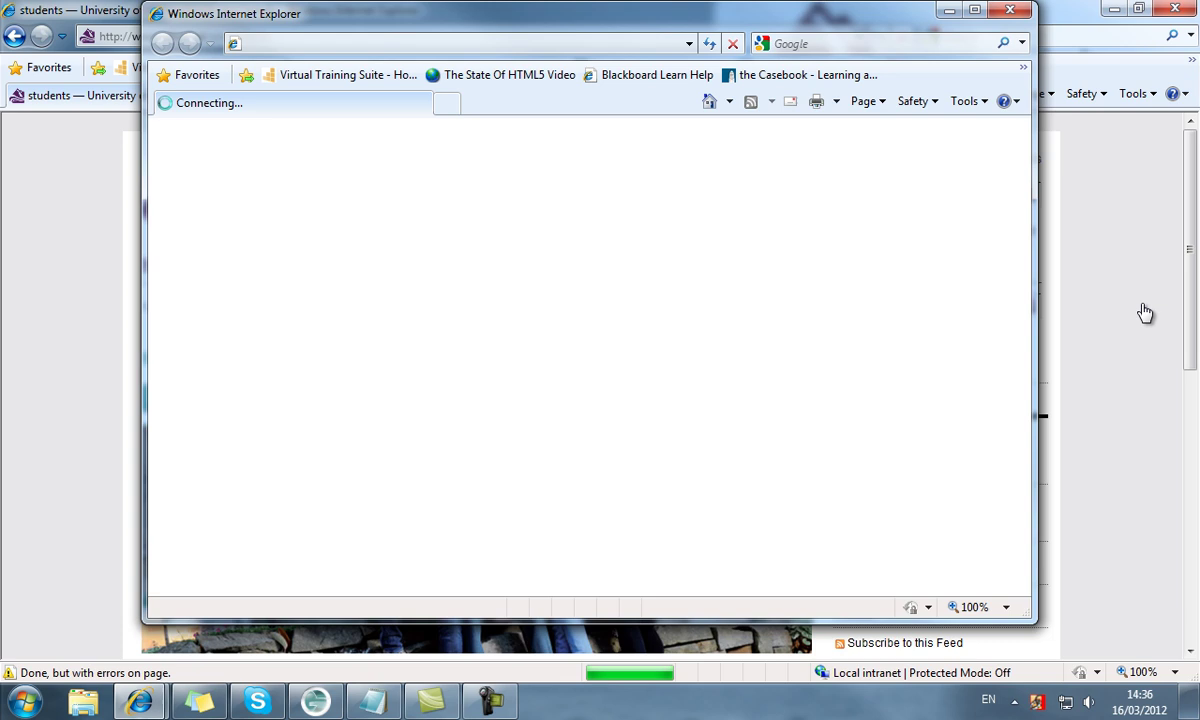
left_click(973, 13)
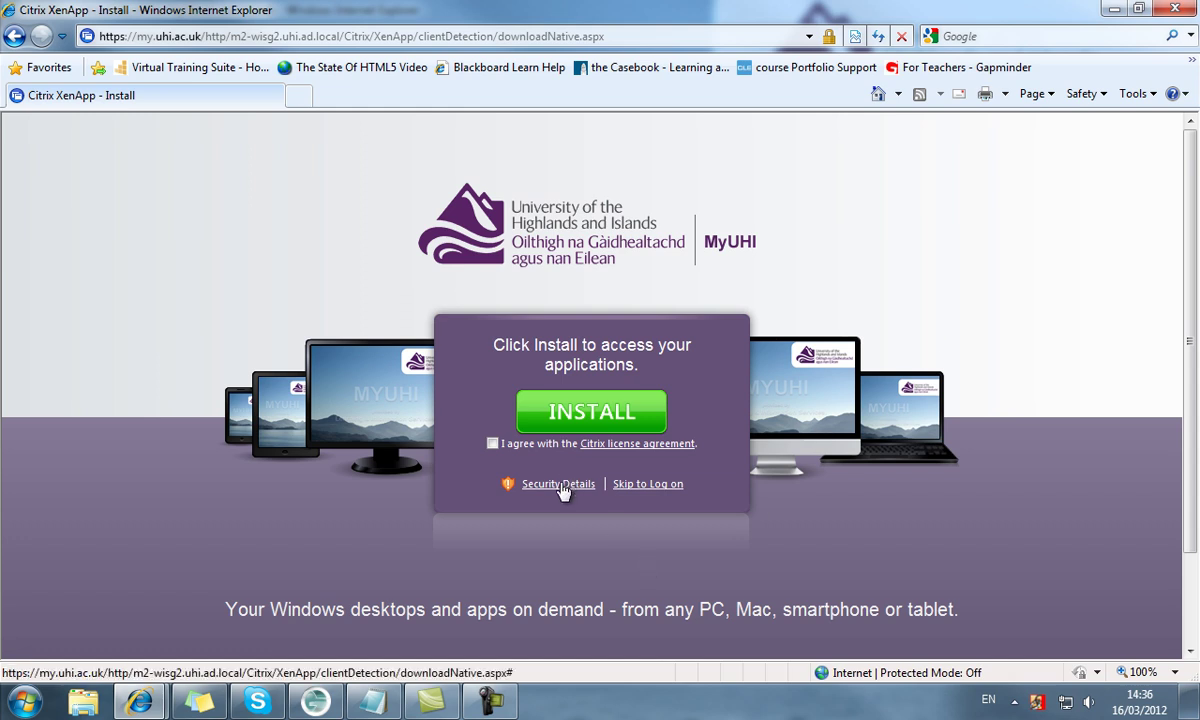
Tick 'I agree with the Citrix license agreement' on the install page
mouse_move(563, 489)
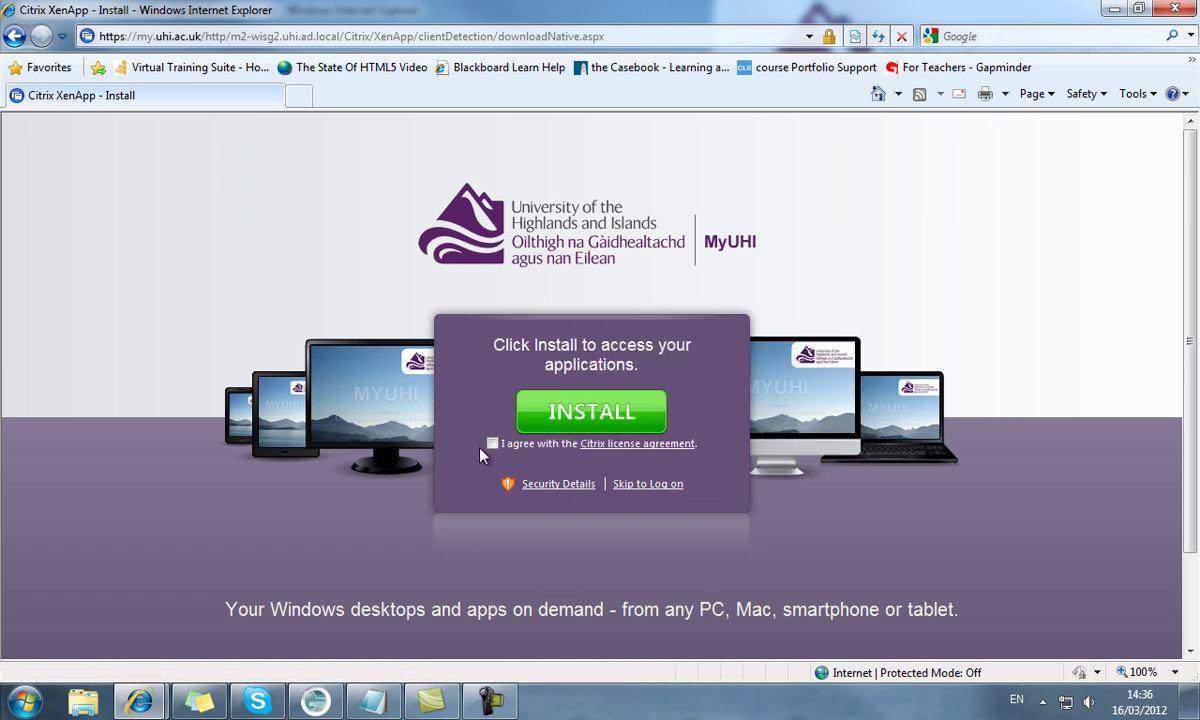
mouse_move(616, 453)
left_click(492, 444)
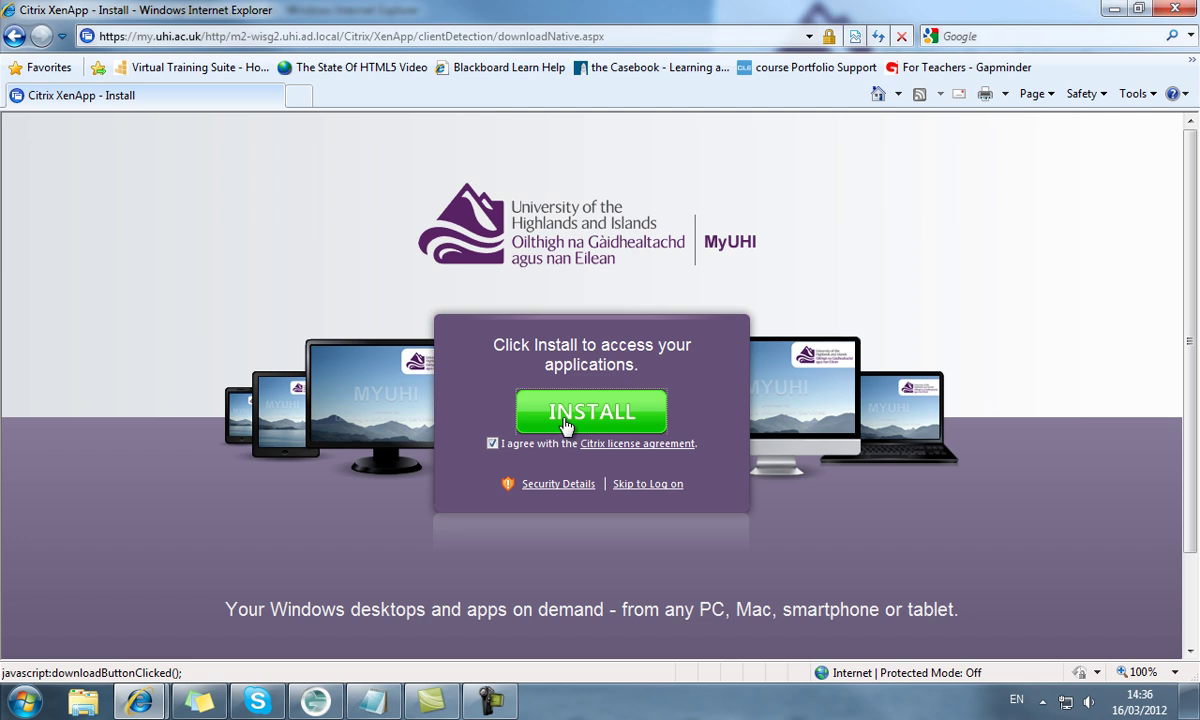
Install the Citrix online plug-in, running it through both security warnings, and acknowledge completion
left_click(565, 425)
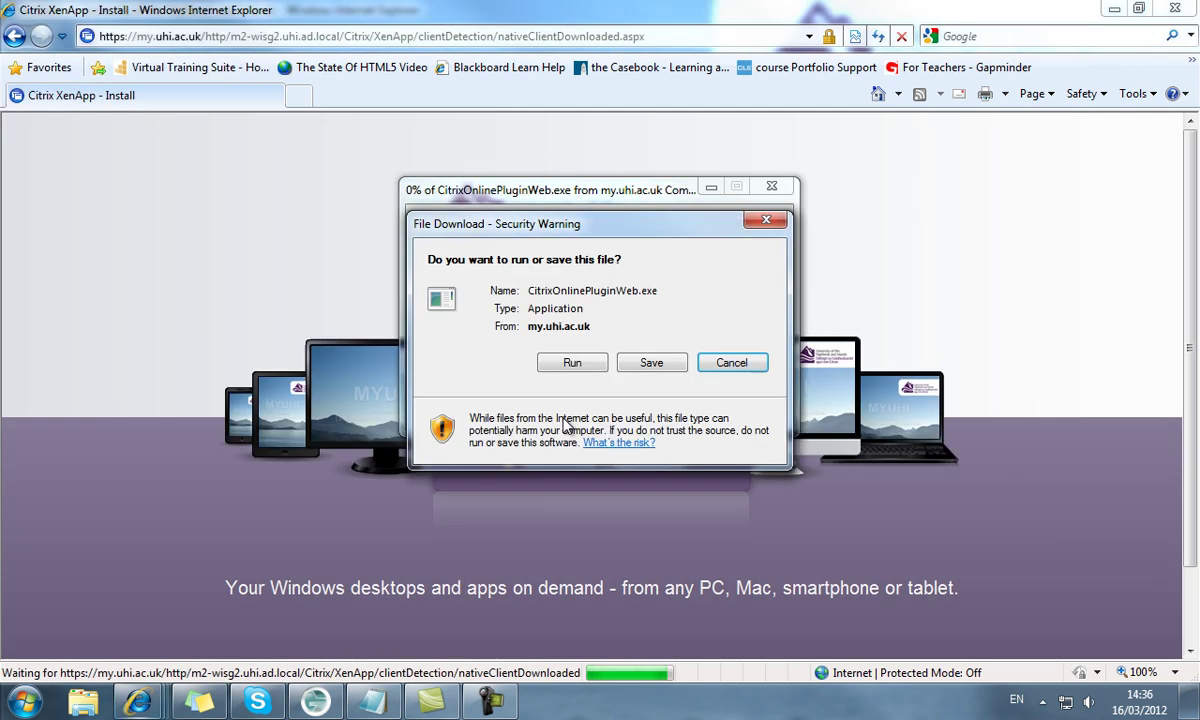
left_click(568, 366)
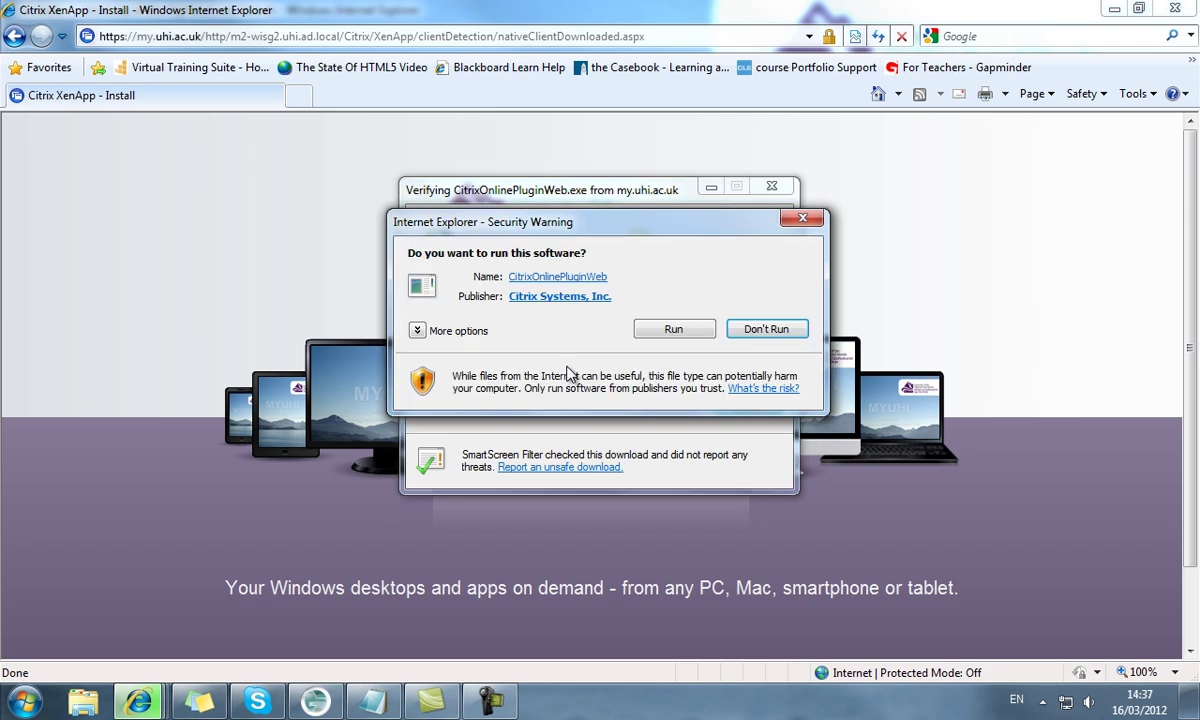
left_click(655, 330)
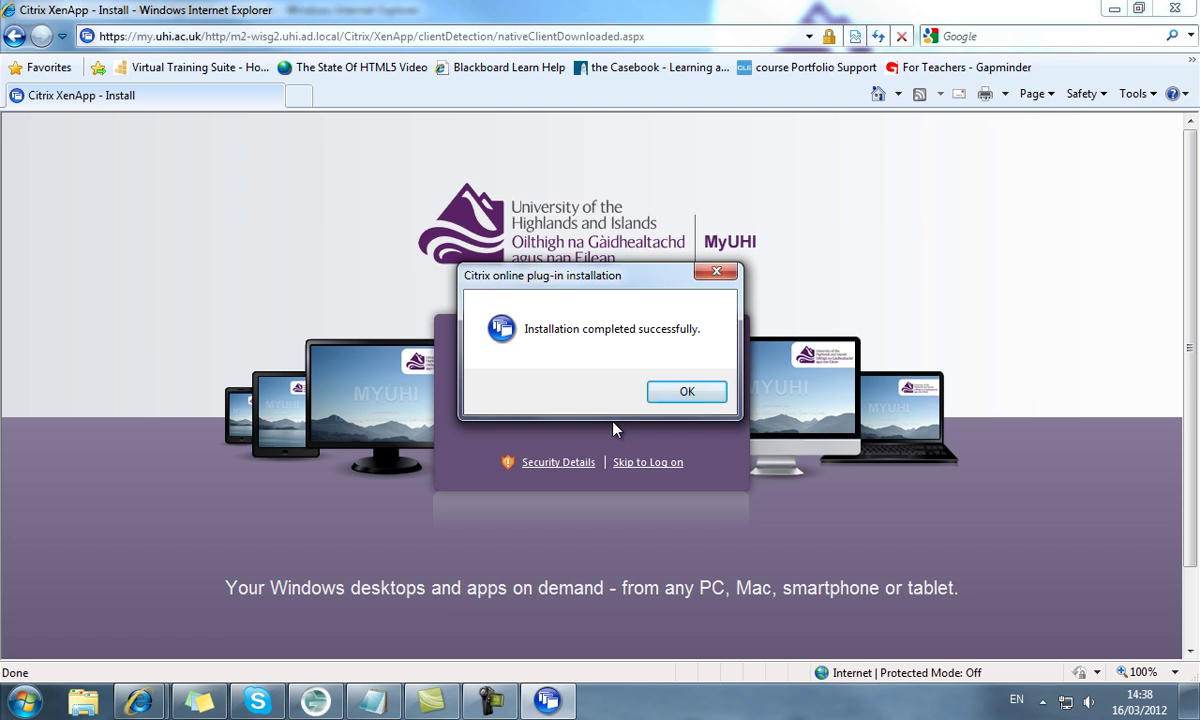
left_click(665, 396)
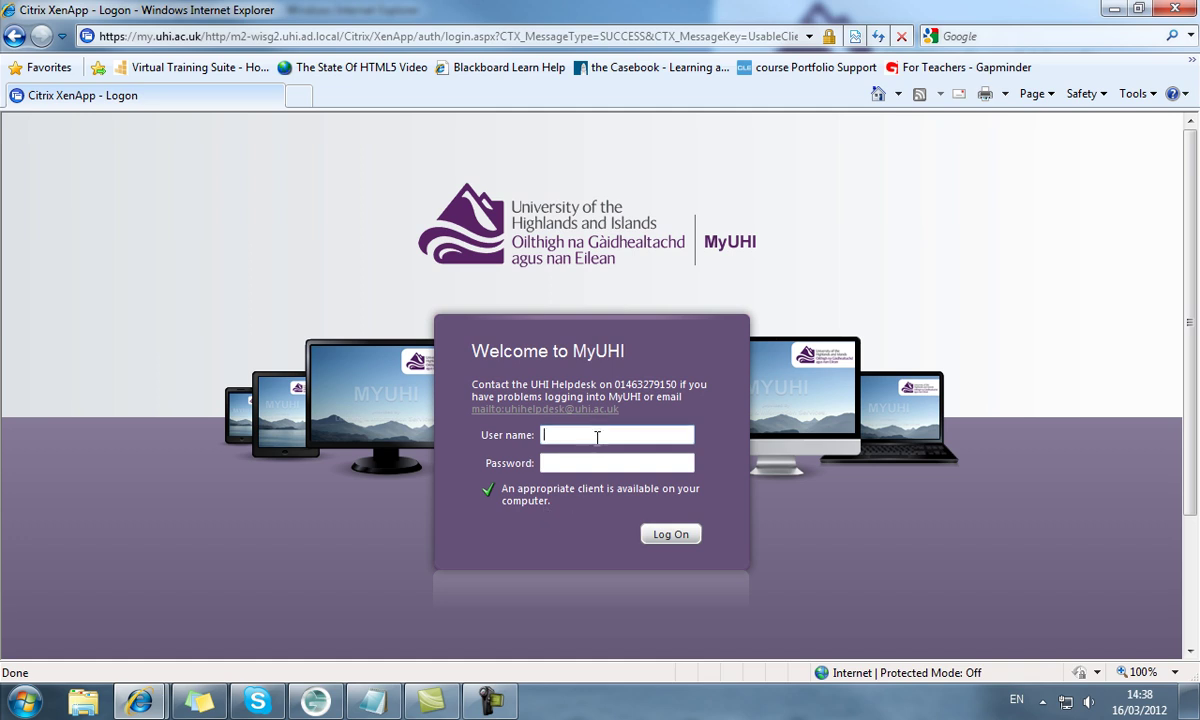
Log on to MyUHI with the student's user name and password
type("eo09mm")
key("Tab")
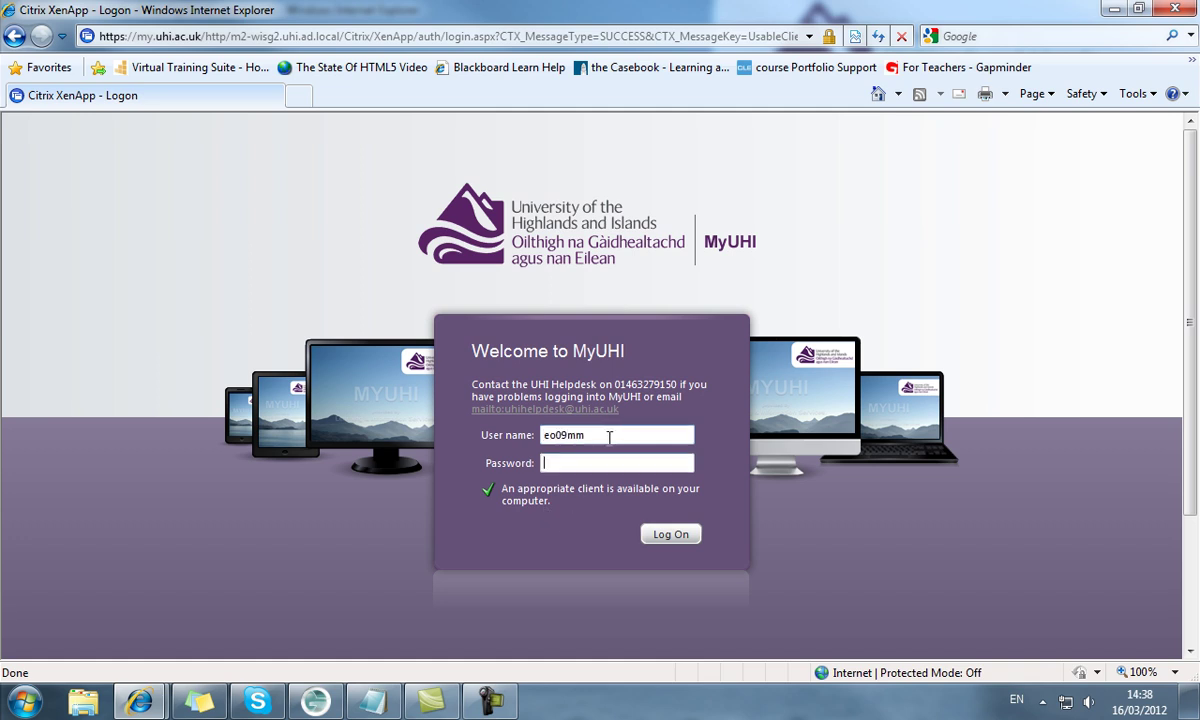
type("••••••••")
left_click(668, 534)
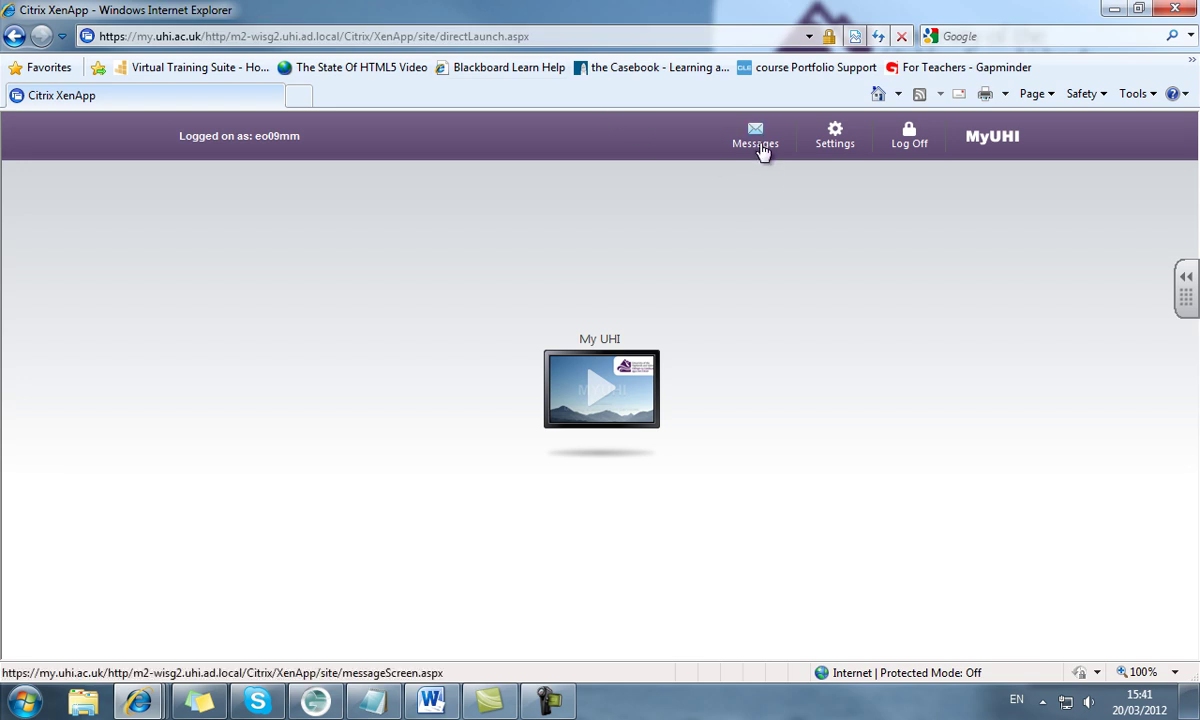
Open the MyUHI Messages page to reach the trusted-site instructions
left_click(758, 140)
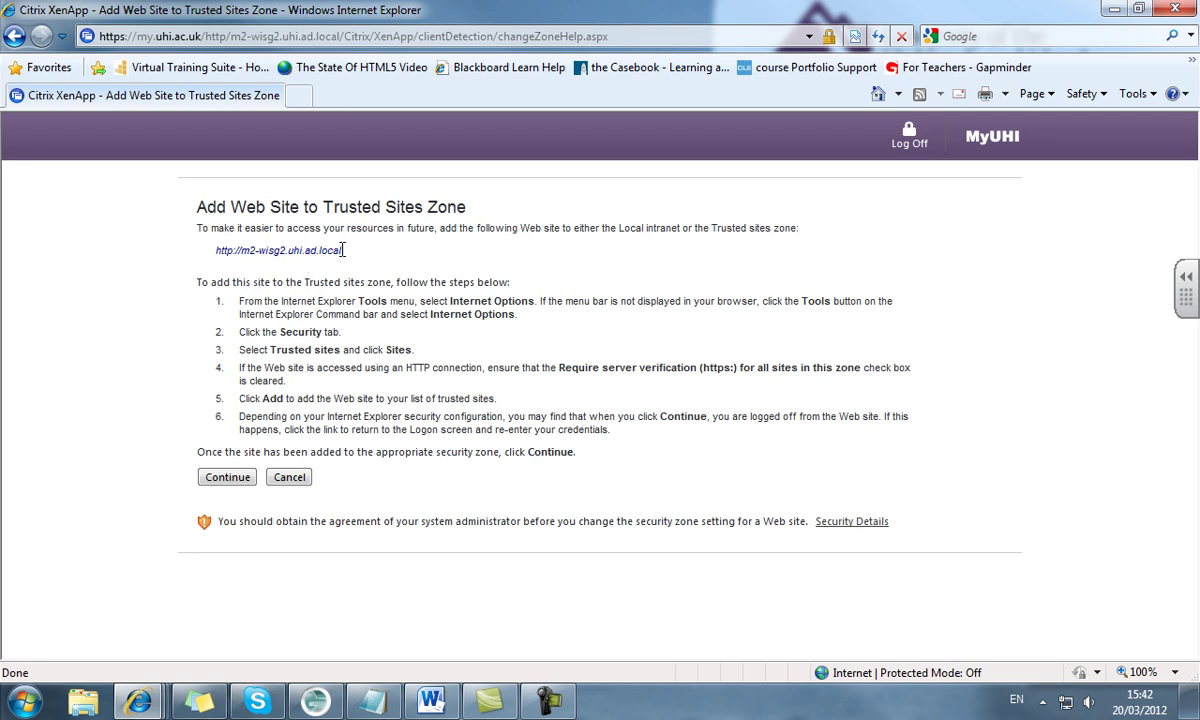
left_click_drag(342, 250, 213, 250)
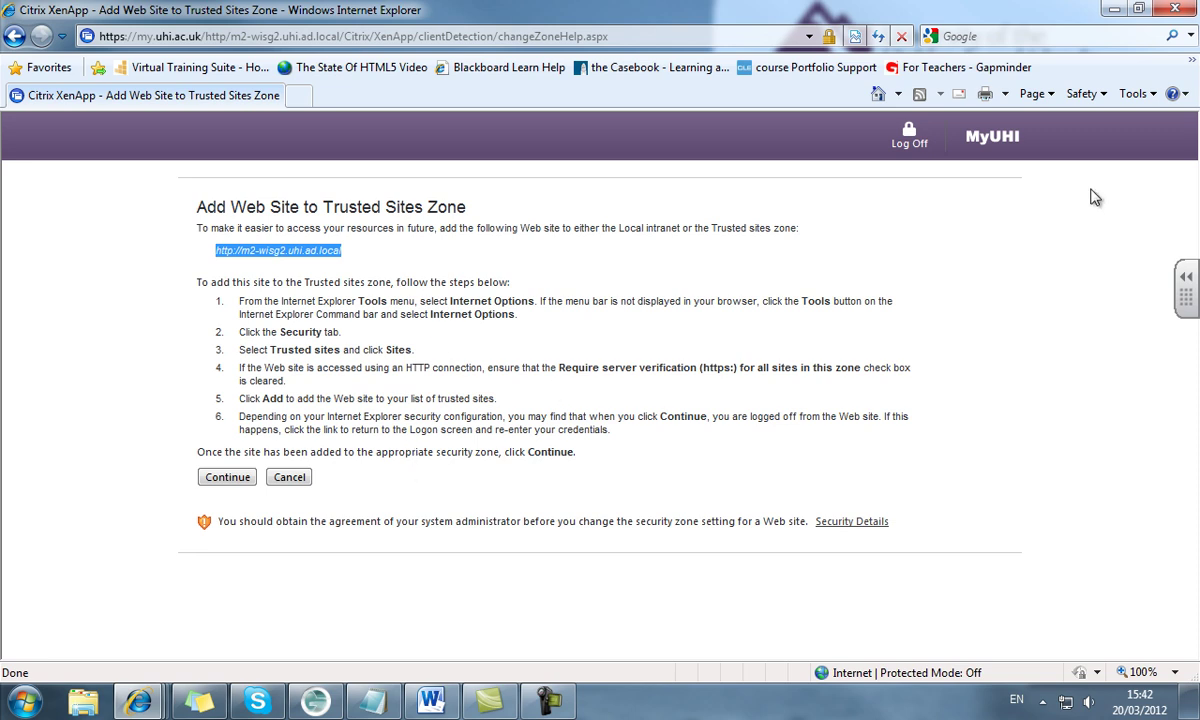
left_click(1137, 93)
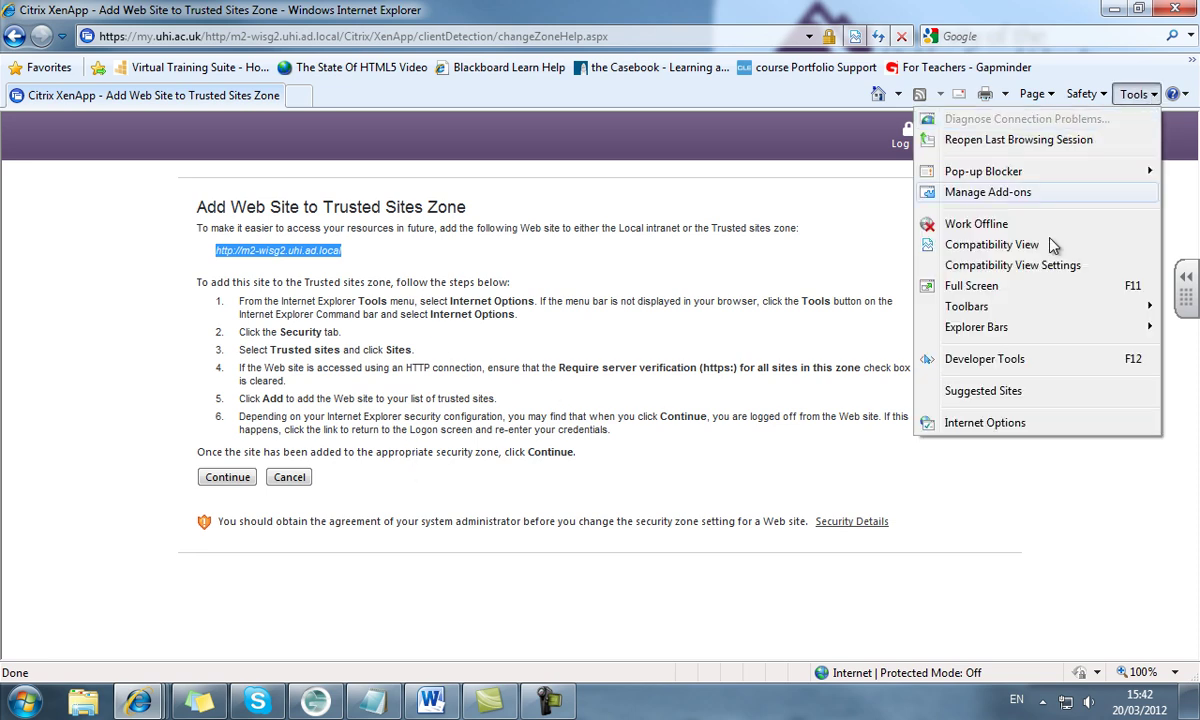
left_click(962, 423)
left_click_drag(293, 131, 722, 131)
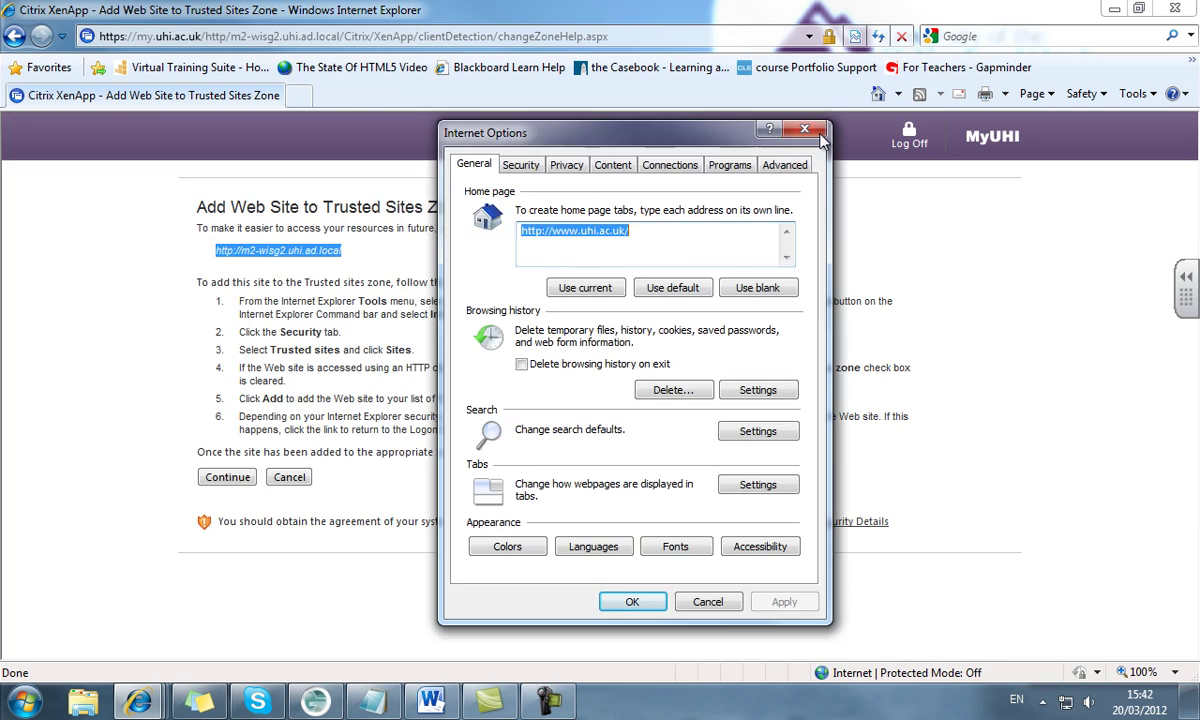
left_click_drag(820, 138, 1107, 129)
left_click(807, 155)
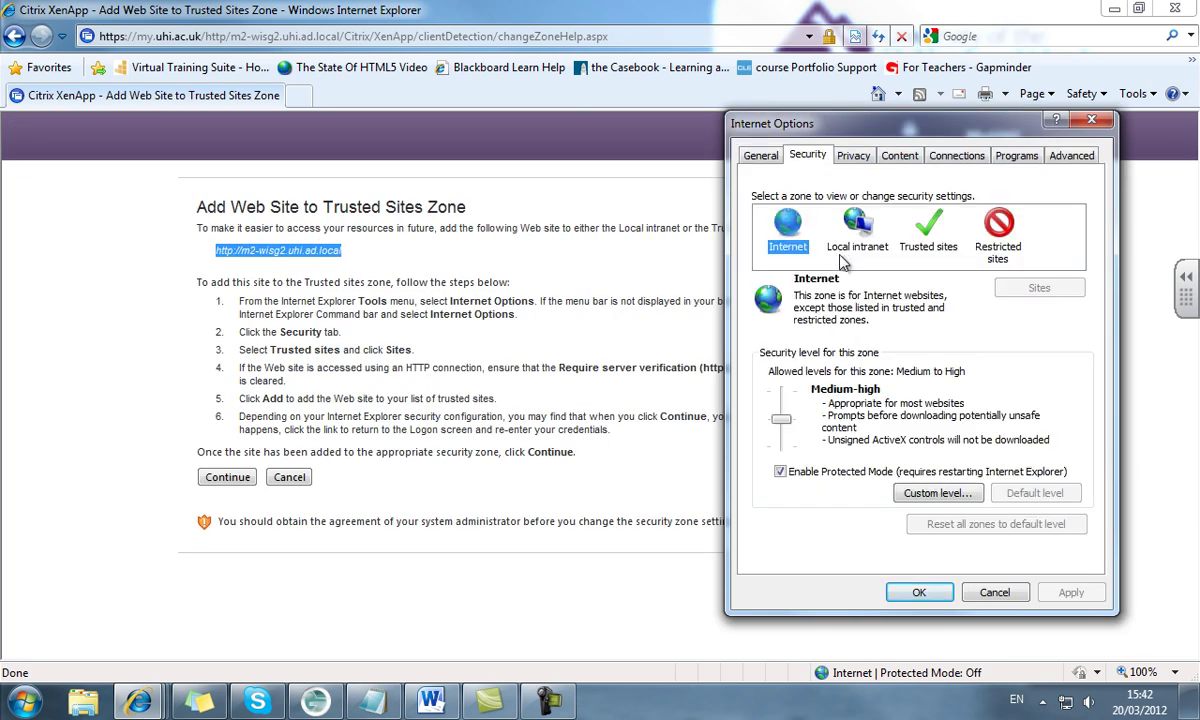
left_click(938, 238)
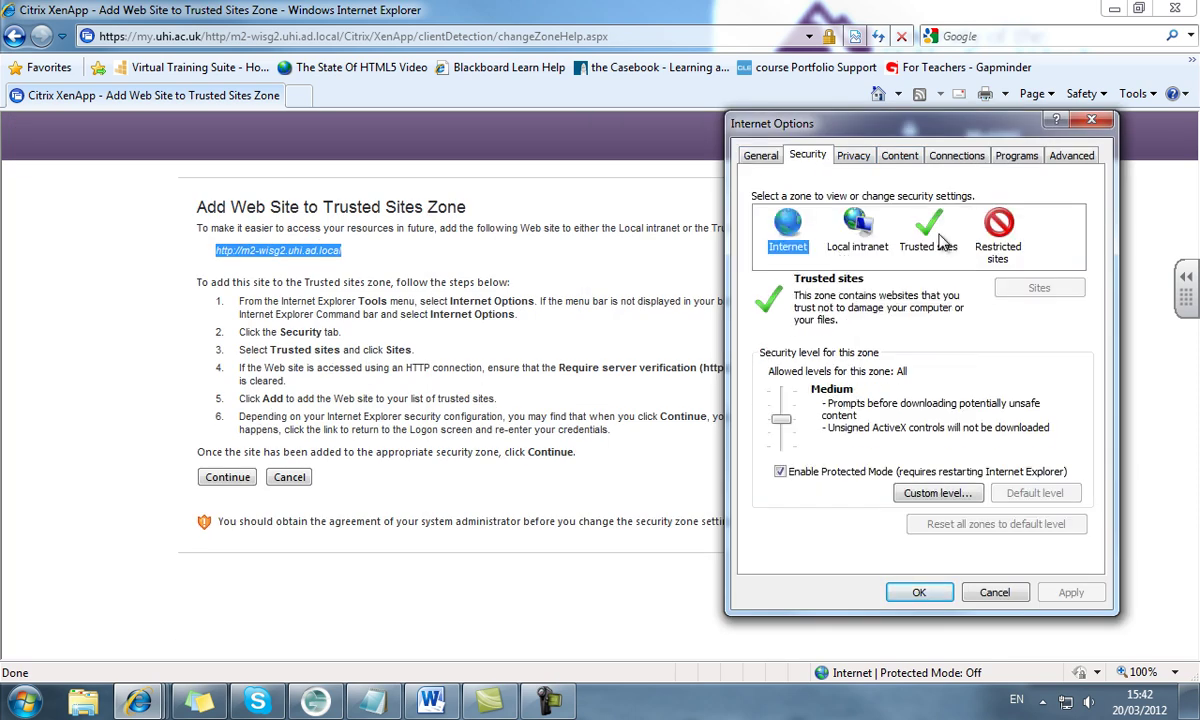
left_click(1036, 288)
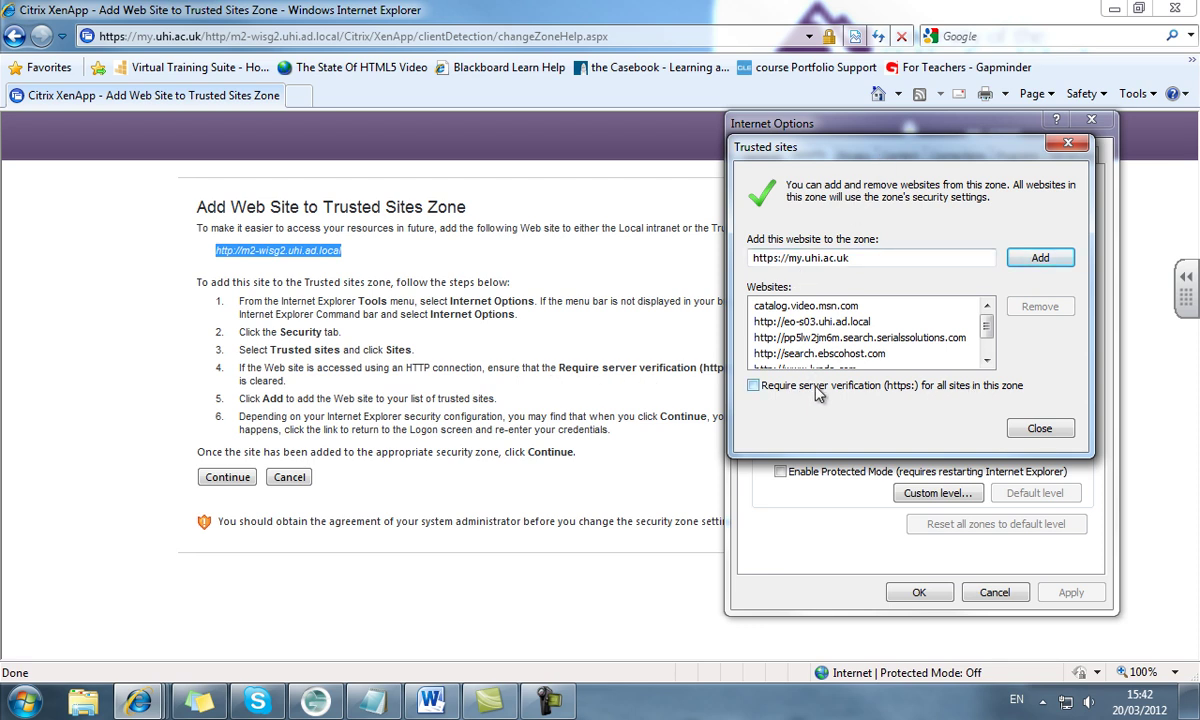
left_click_drag(866, 258, 729, 258)
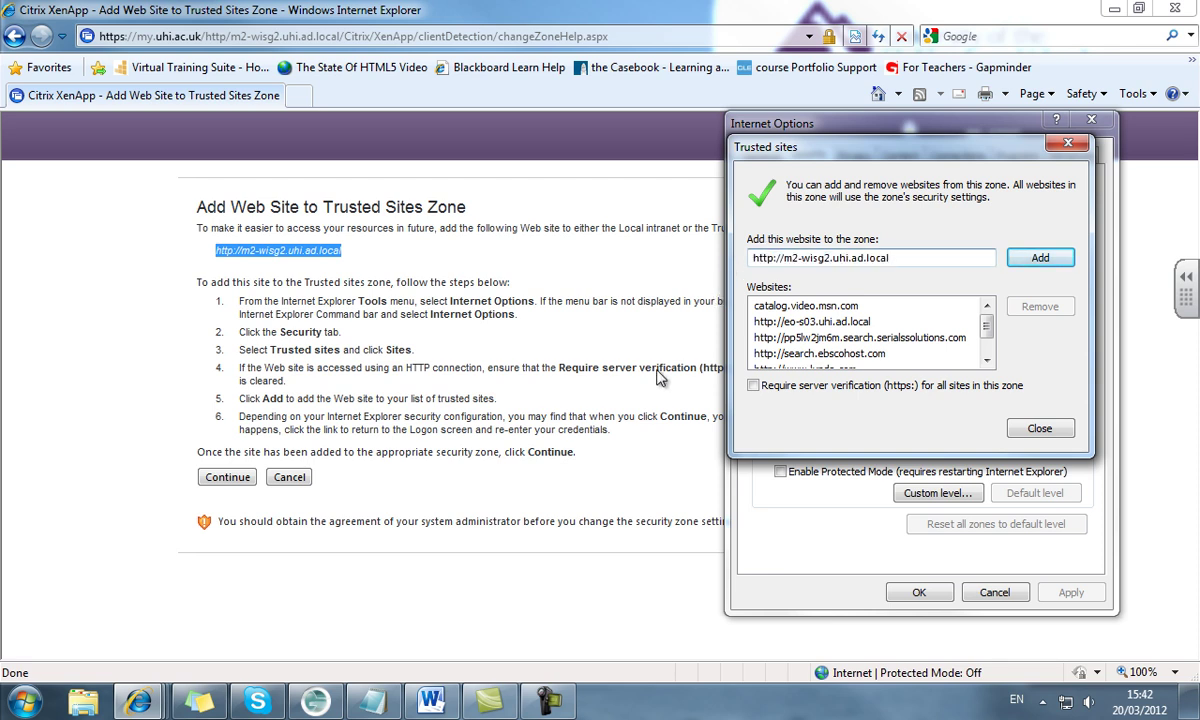
key("Return")
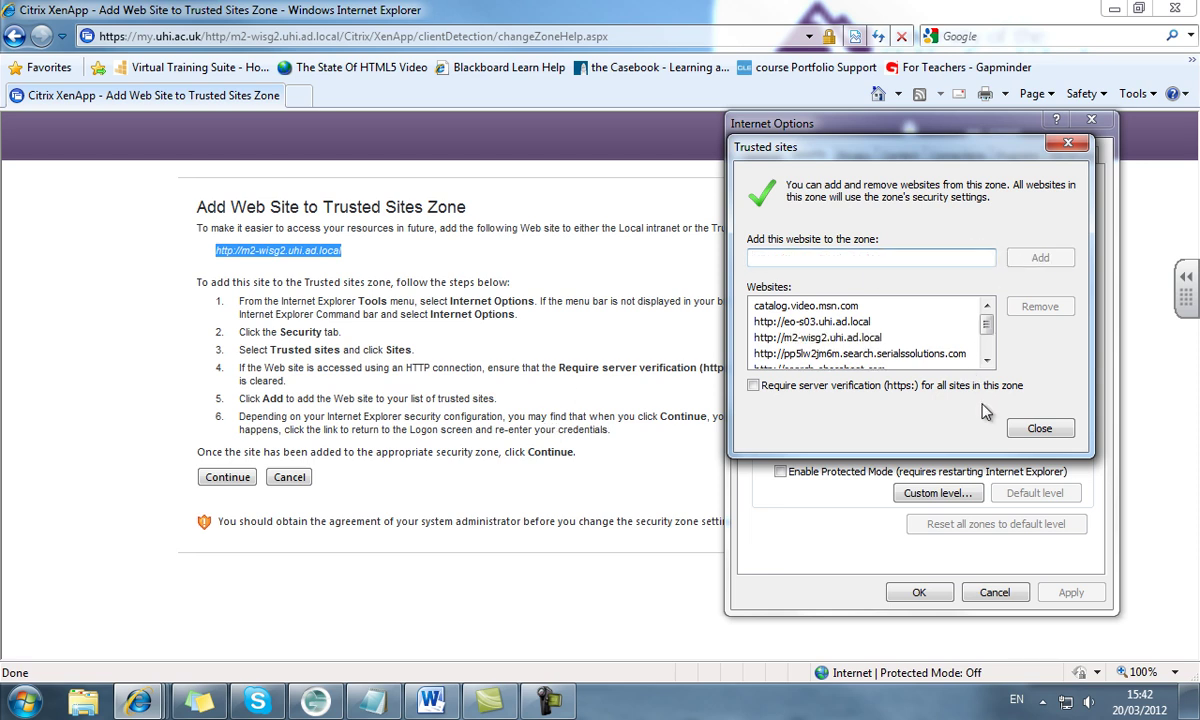
left_click(1036, 428)
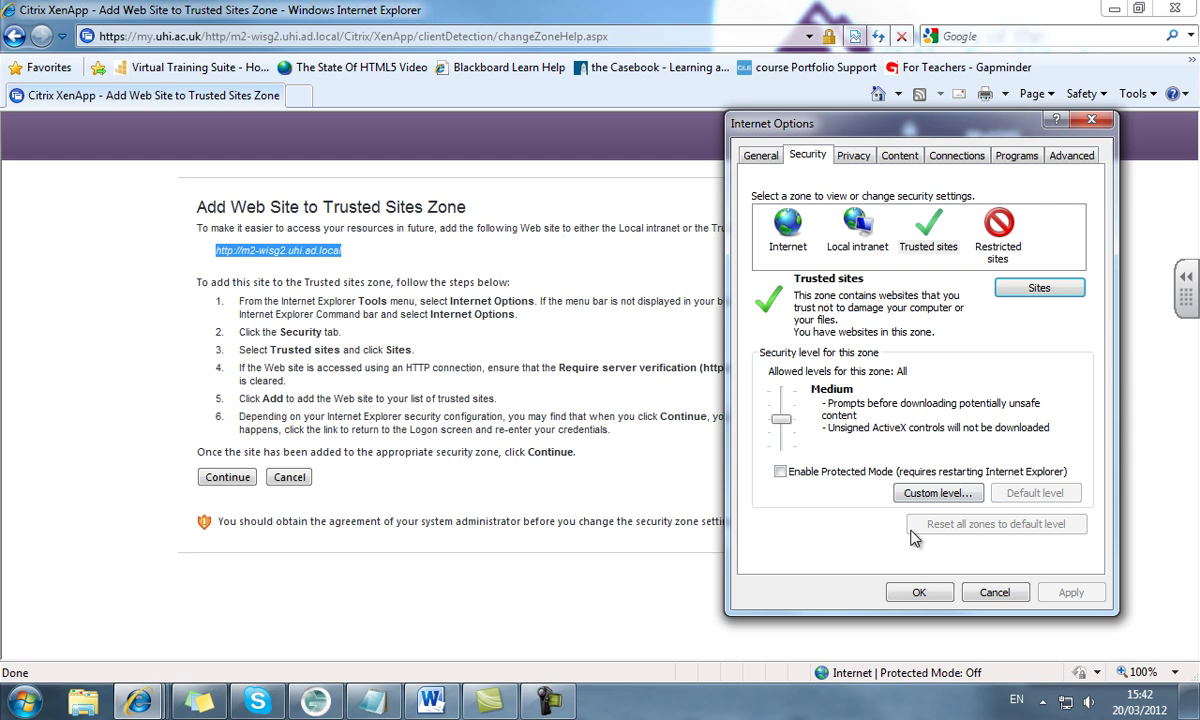
left_click(919, 593)
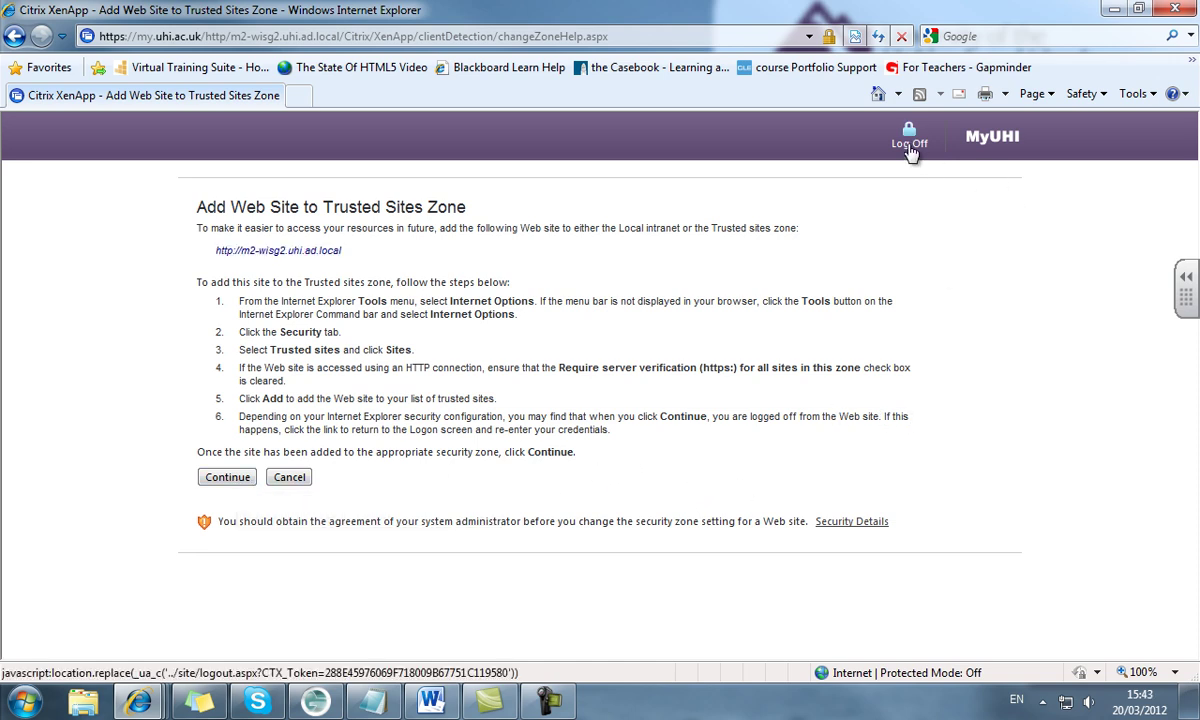
Log off MyUHI, return to the logon page and sign in again with the student's credentials
left_click(905, 145)
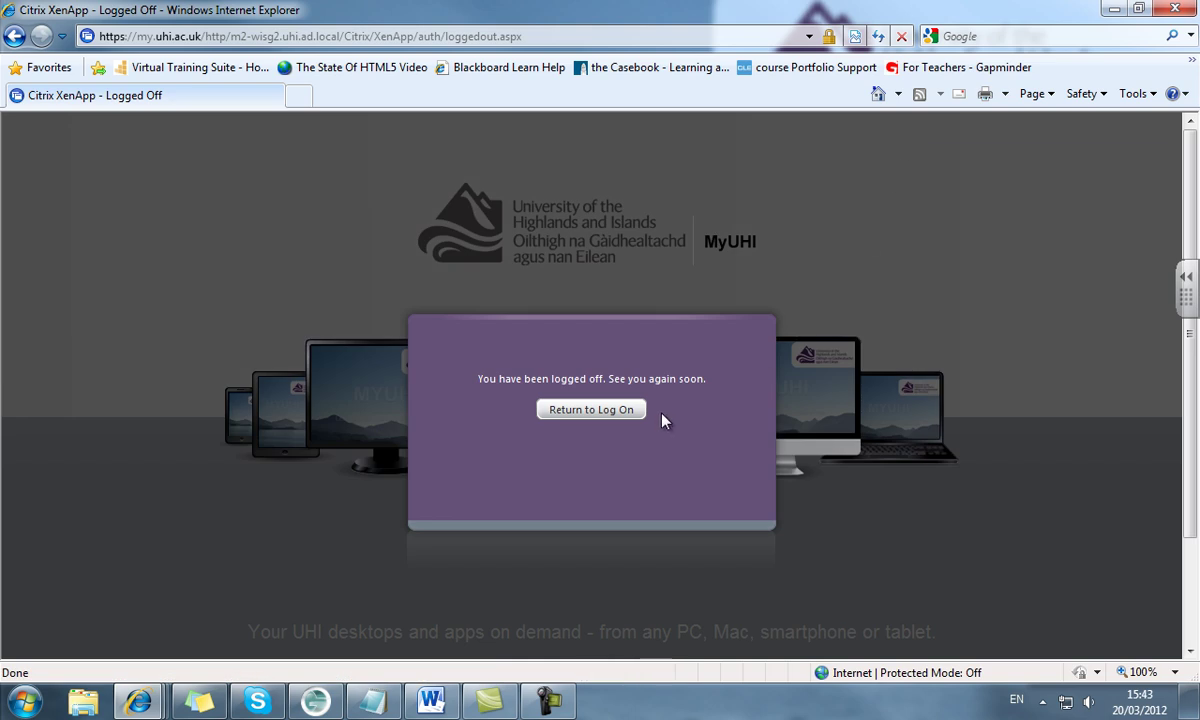
left_click(600, 409)
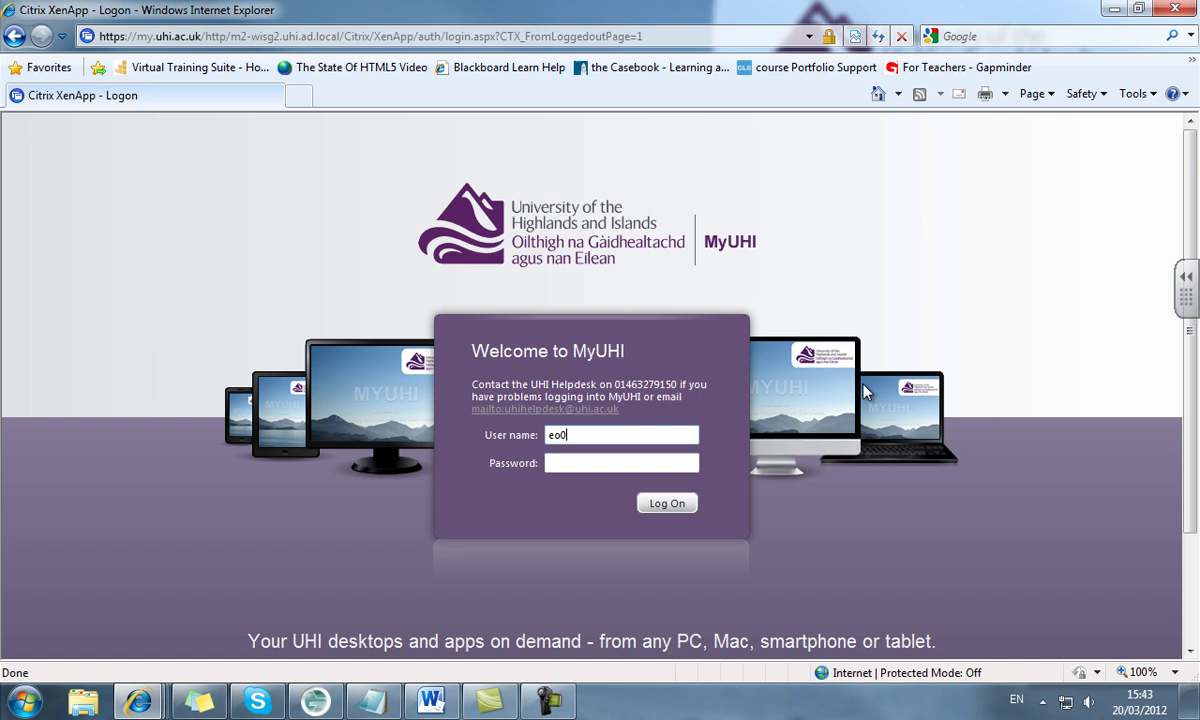
type("e009mm")
key("Tab")
type("•")
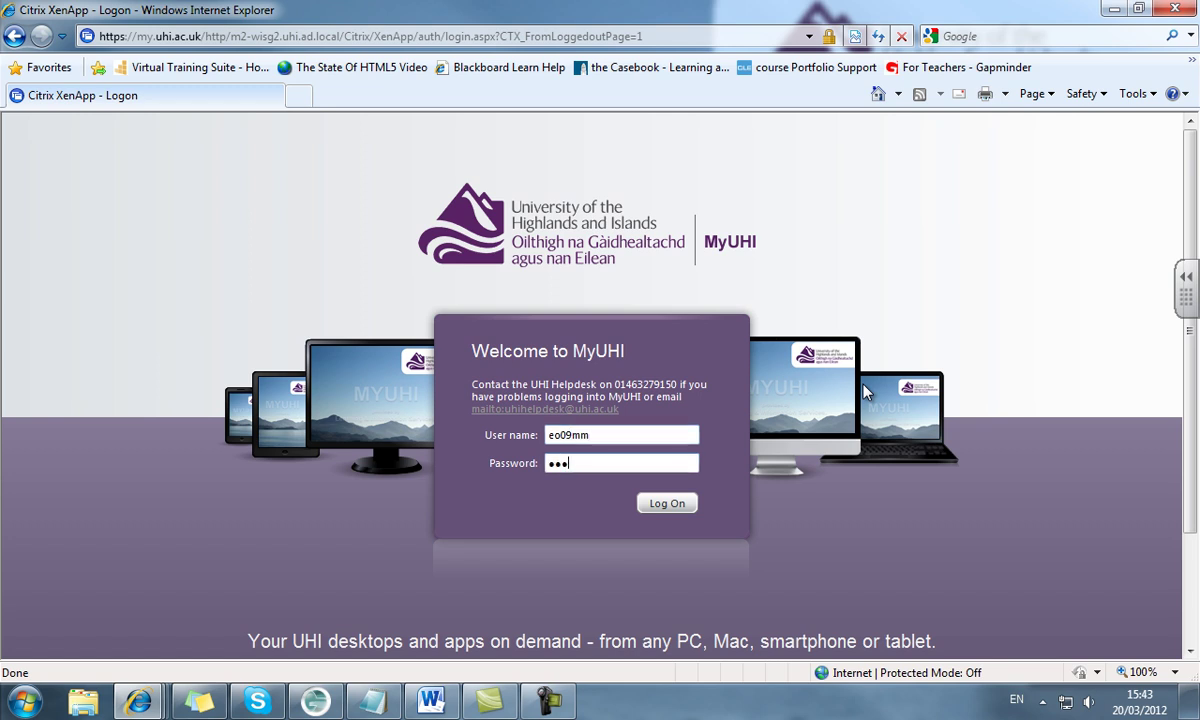
type("••••••")
key("Return")
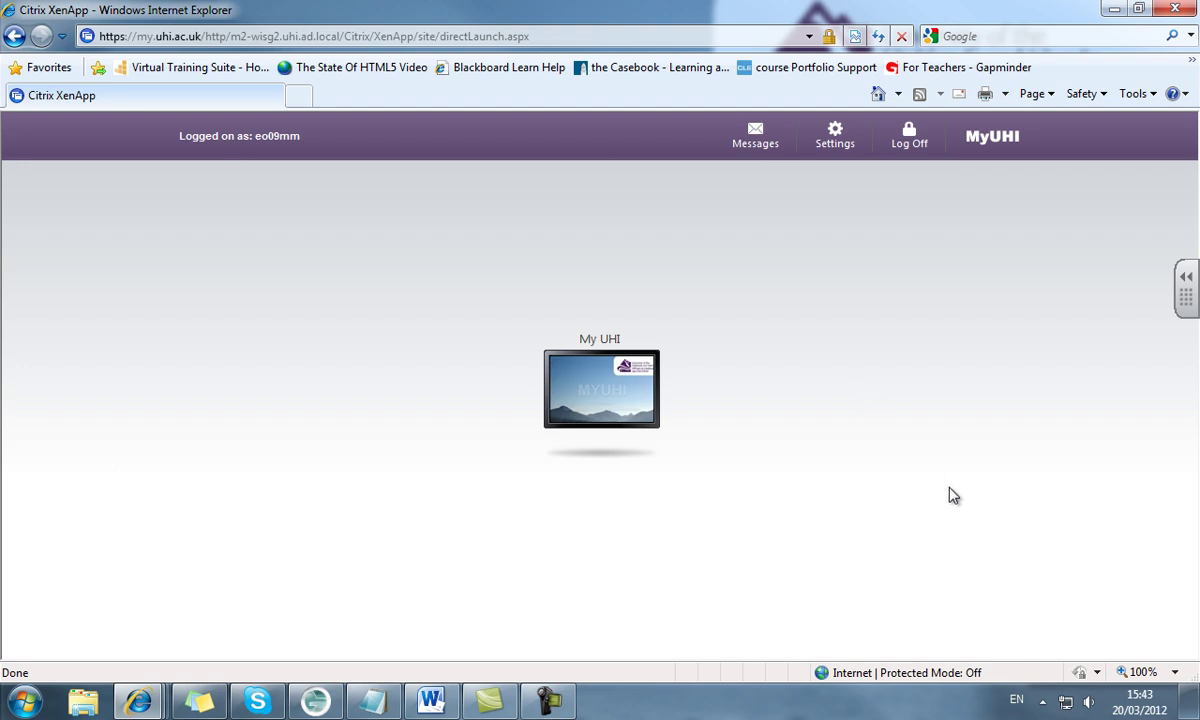
Launch the My UHI desktop, permitting device use without asking again for this site
left_click(598, 394)
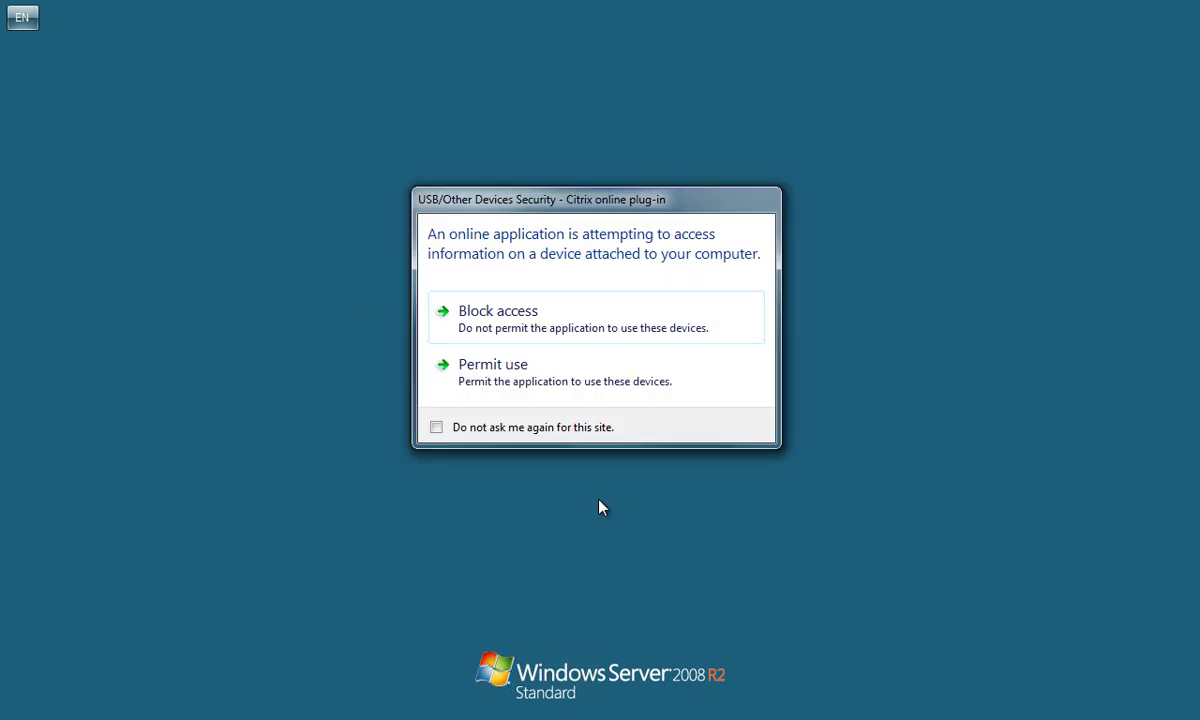
left_click(538, 437)
left_click(505, 372)
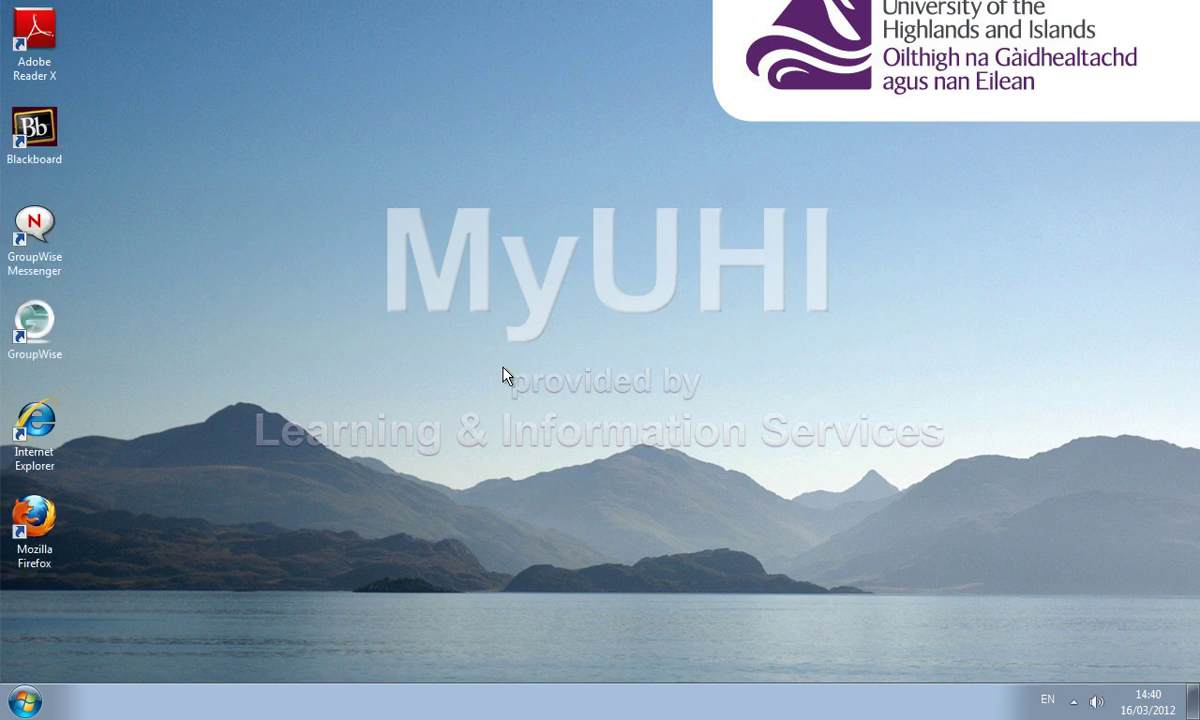
Start Microsoft Excel 2010 from Start > All Programs > Microsoft Office 2010
left_click(30, 701)
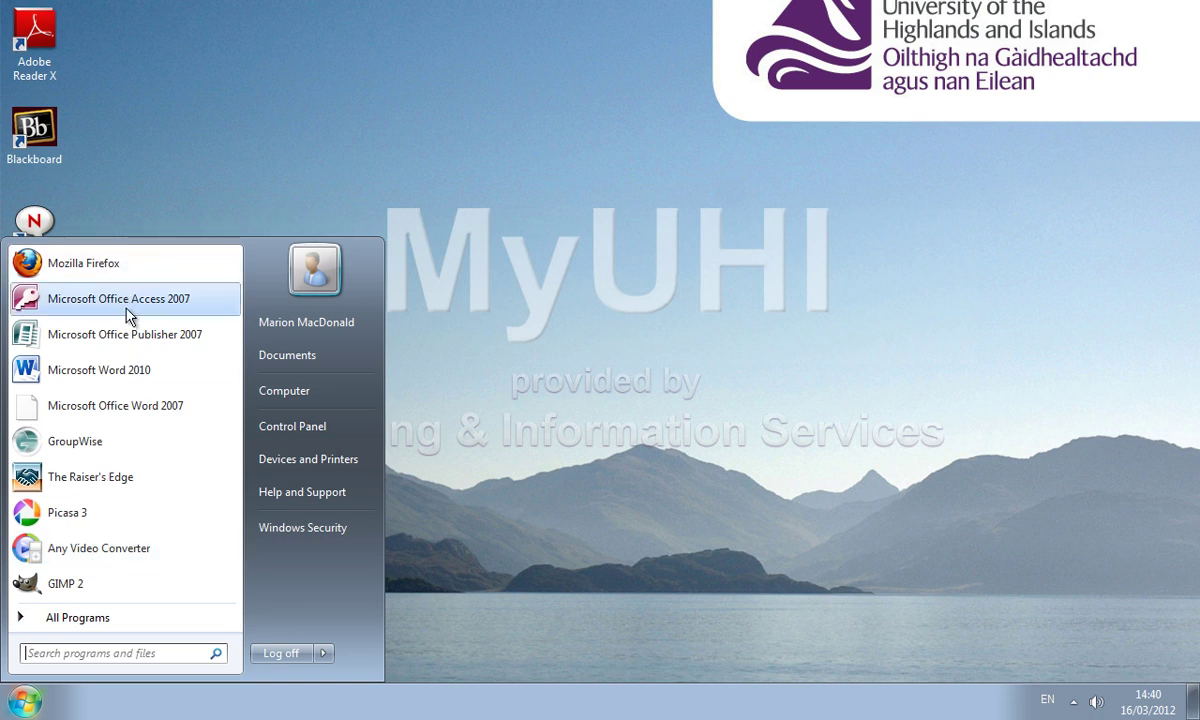
left_click(133, 619)
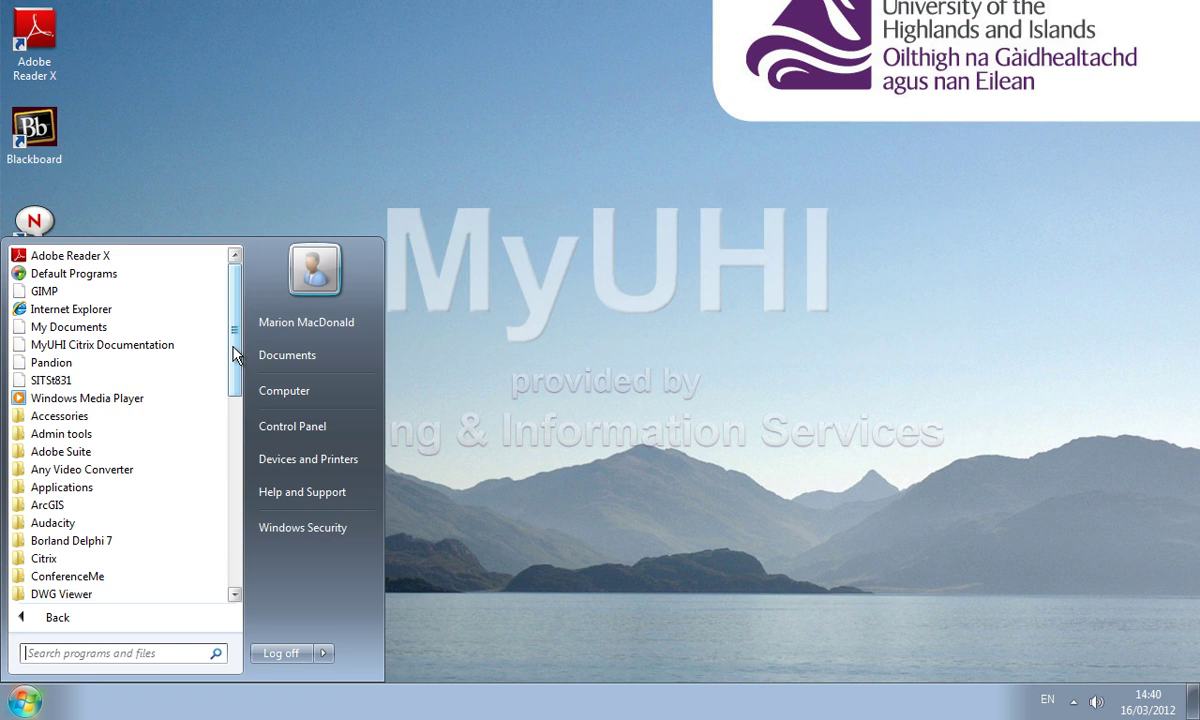
left_click_drag(233, 348, 230, 474)
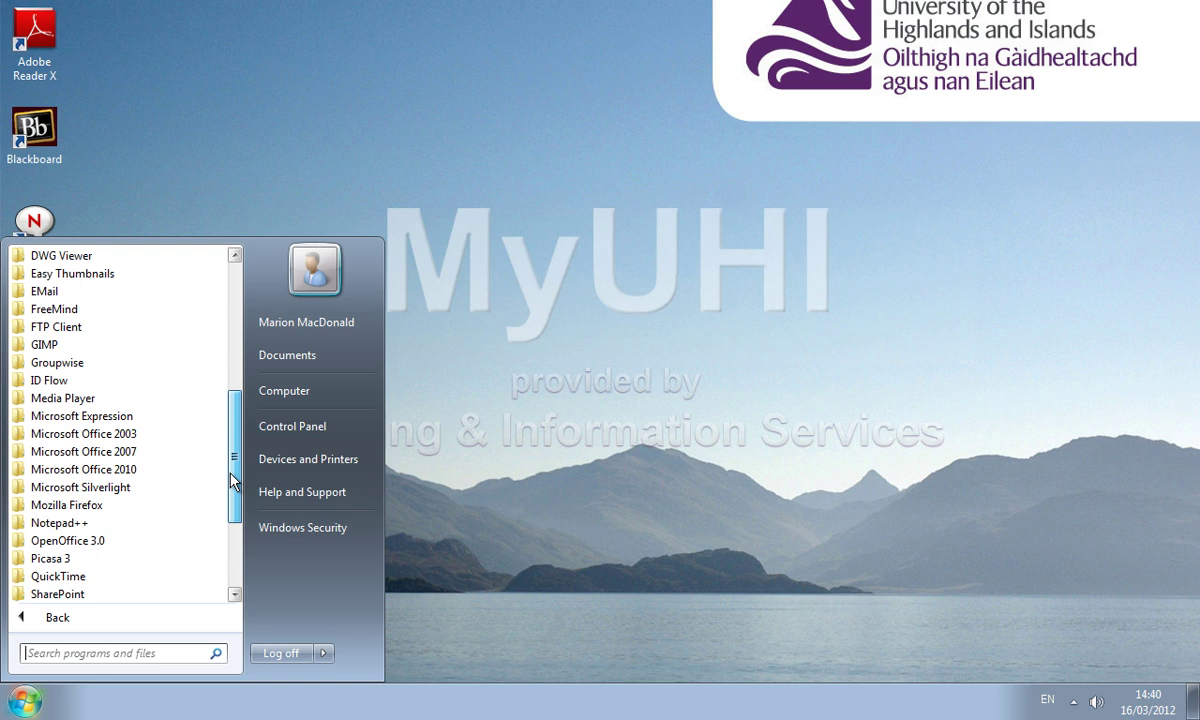
left_click(104, 470)
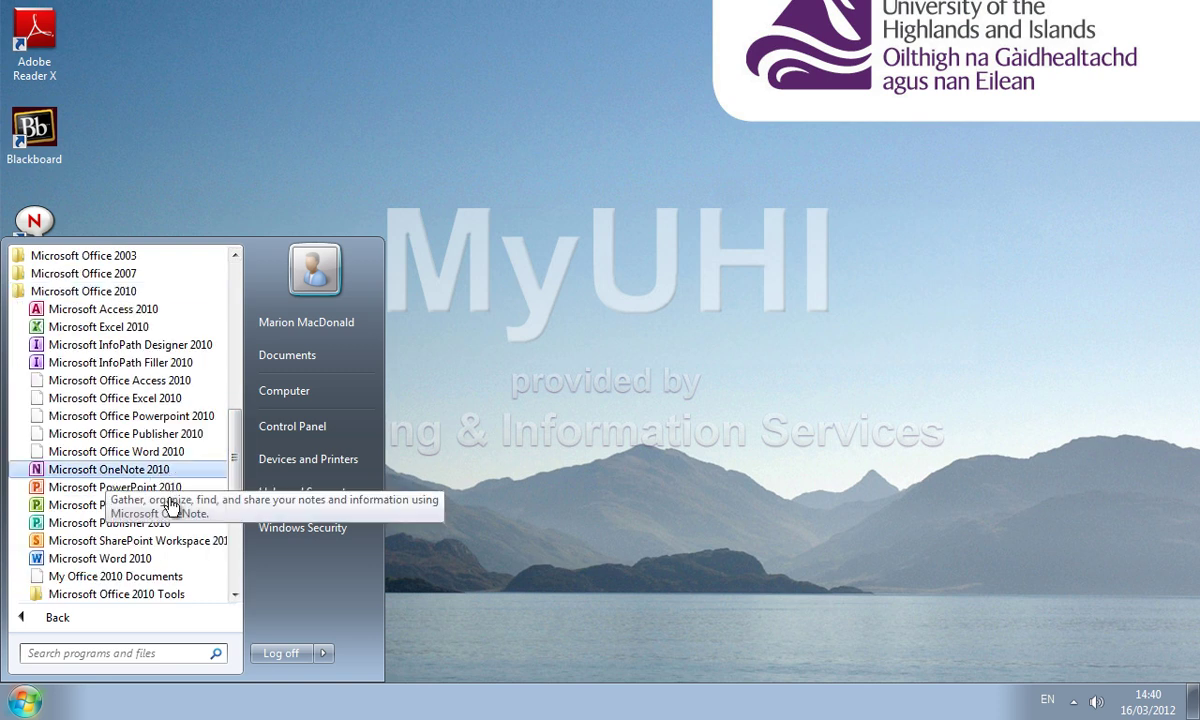
left_click(90, 328)
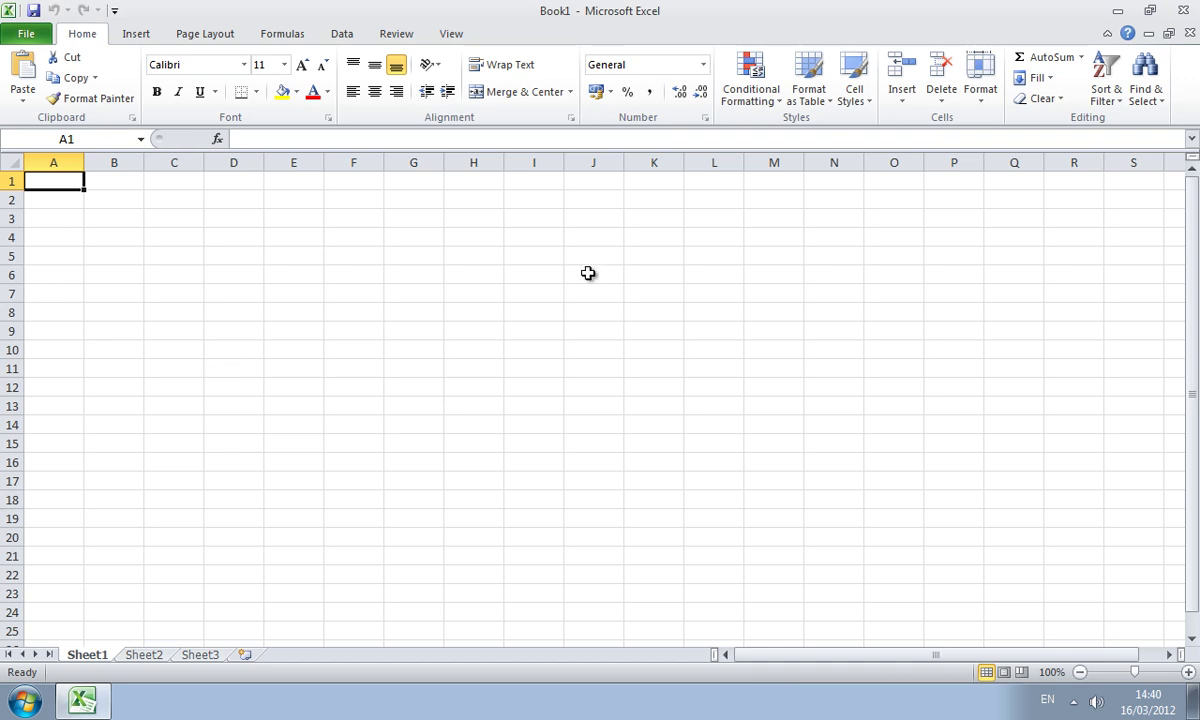
Close Excel and log off the virtual desktop from the Start menu
left_click(1186, 11)
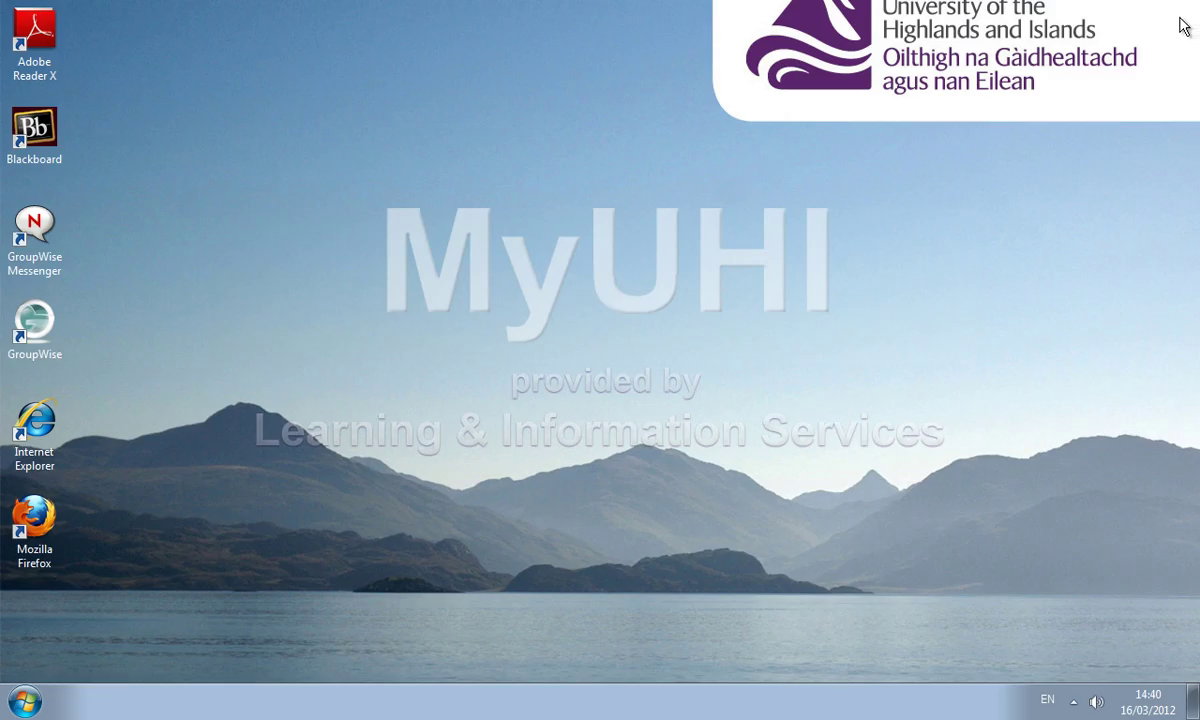
left_click(25, 703)
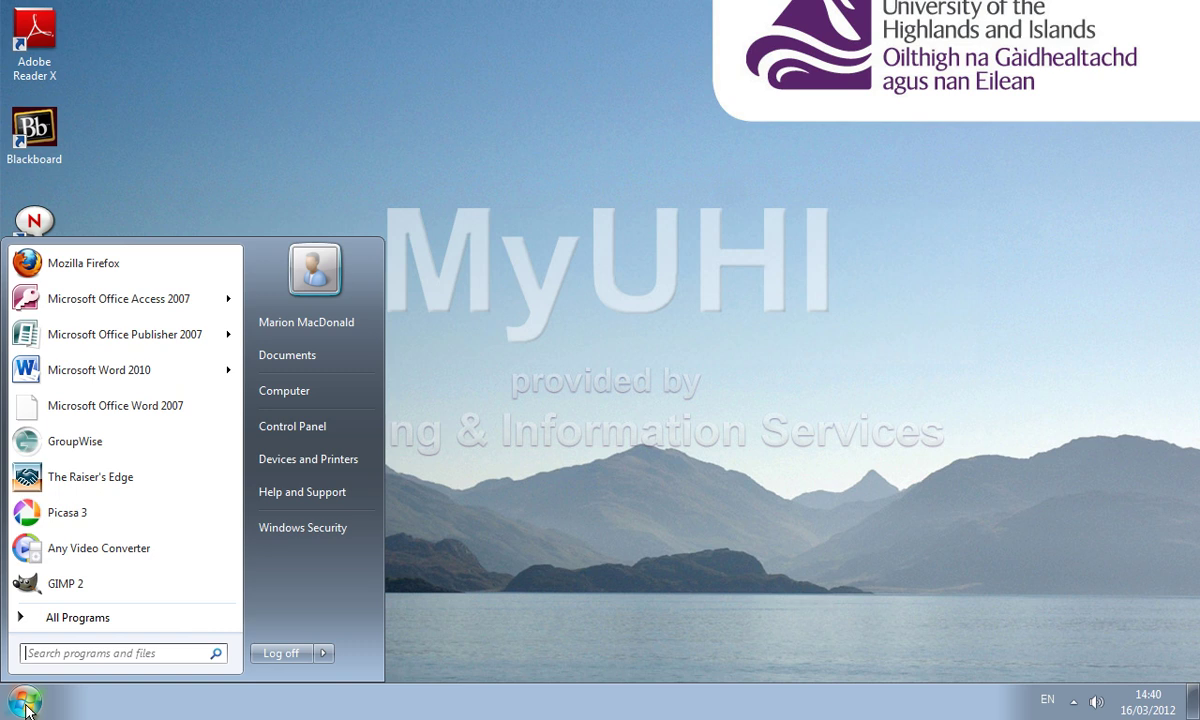
left_click(308, 657)
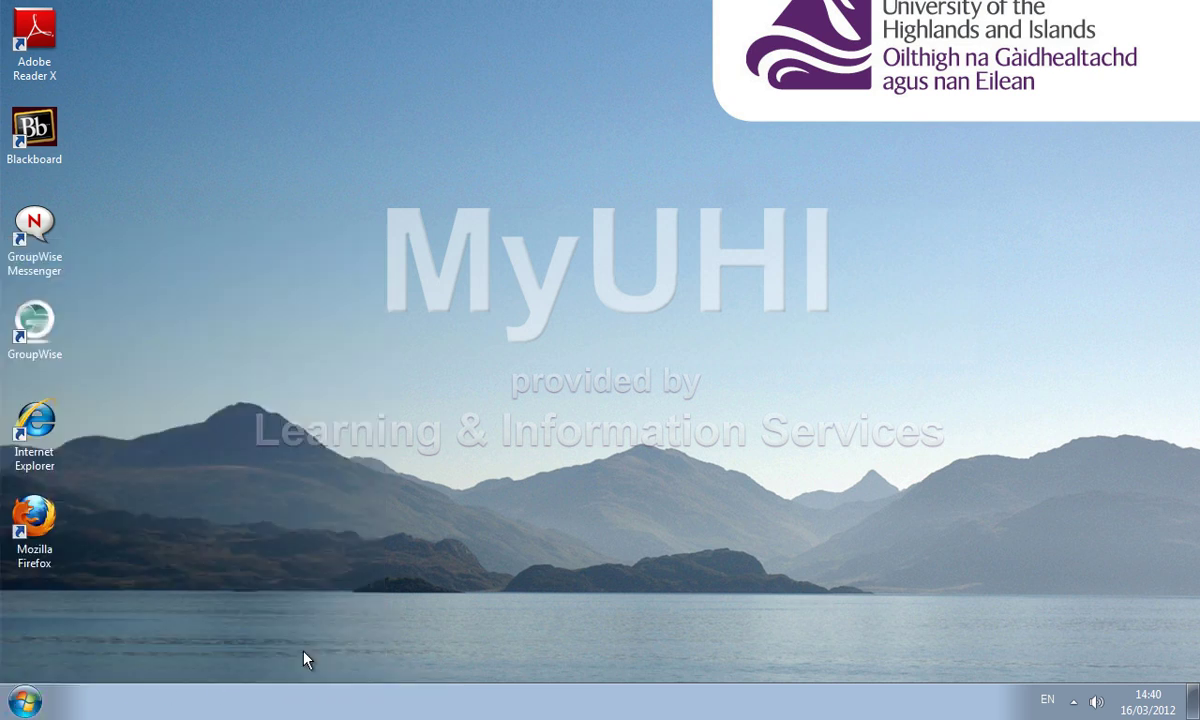